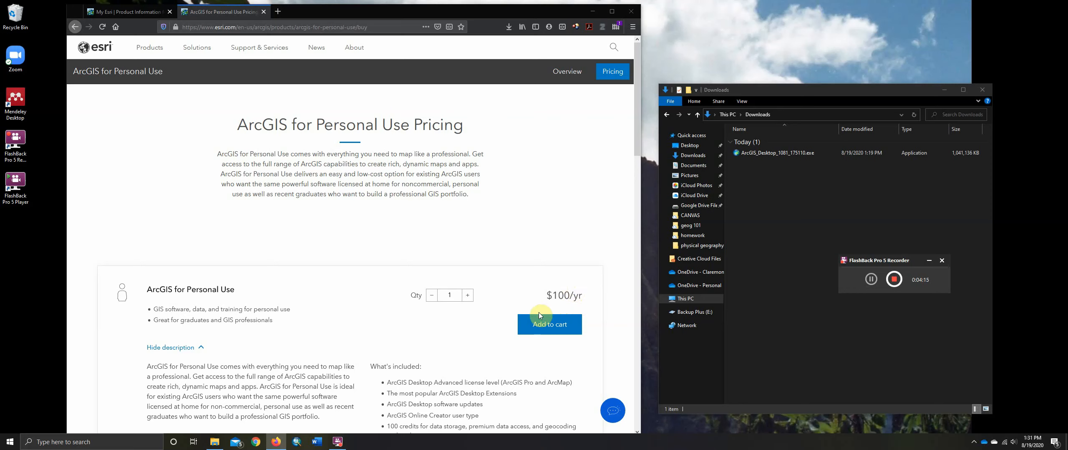
In the My Esri order page, go to the software download page and open the ArcGIS Desktop 10.8.1 downloads
left_click(549, 325)
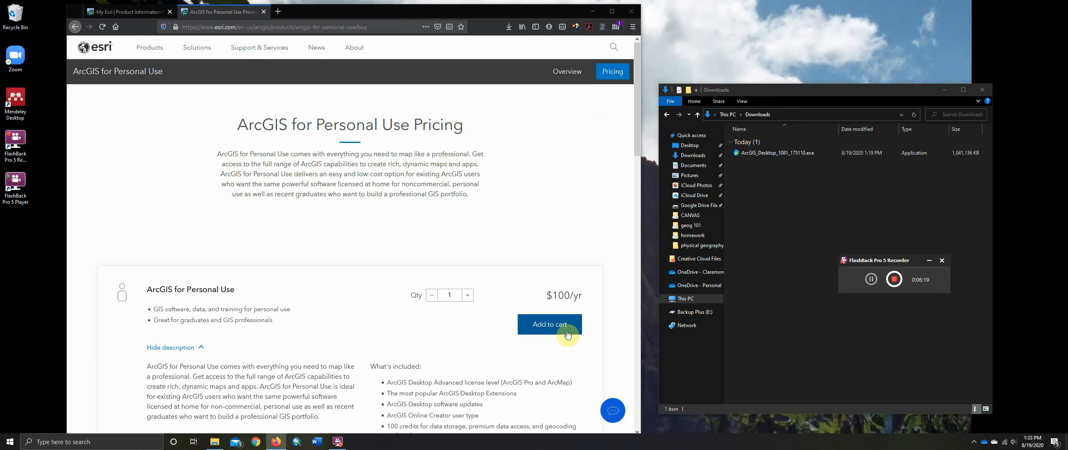
left_click(142, 13)
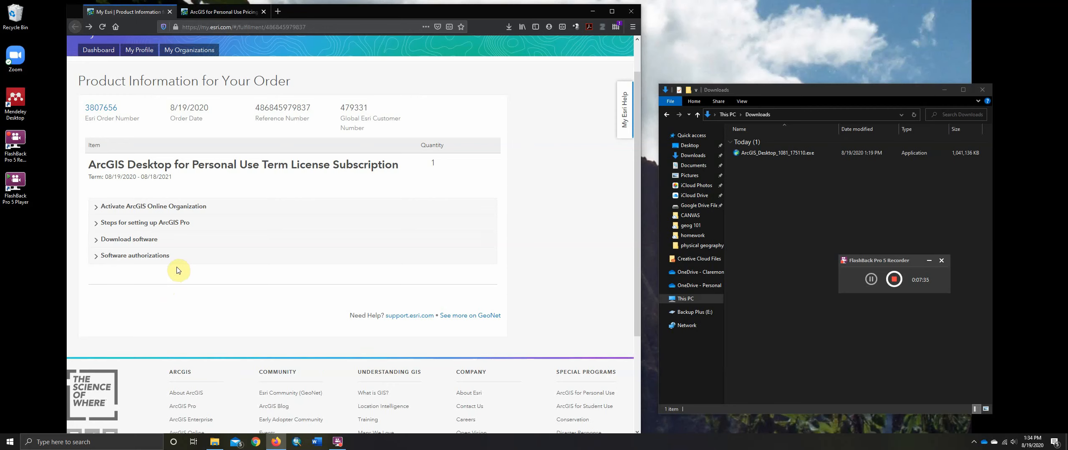
left_click(96, 241)
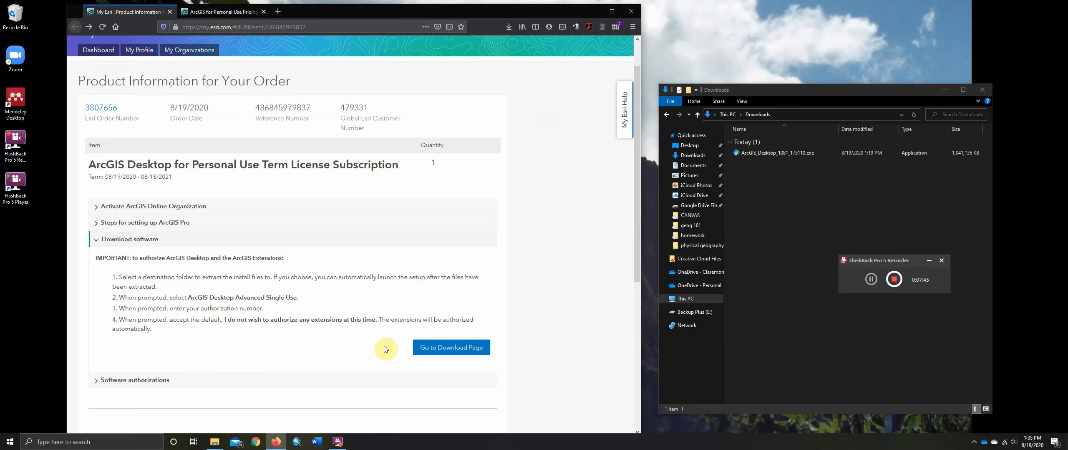
left_click(424, 349)
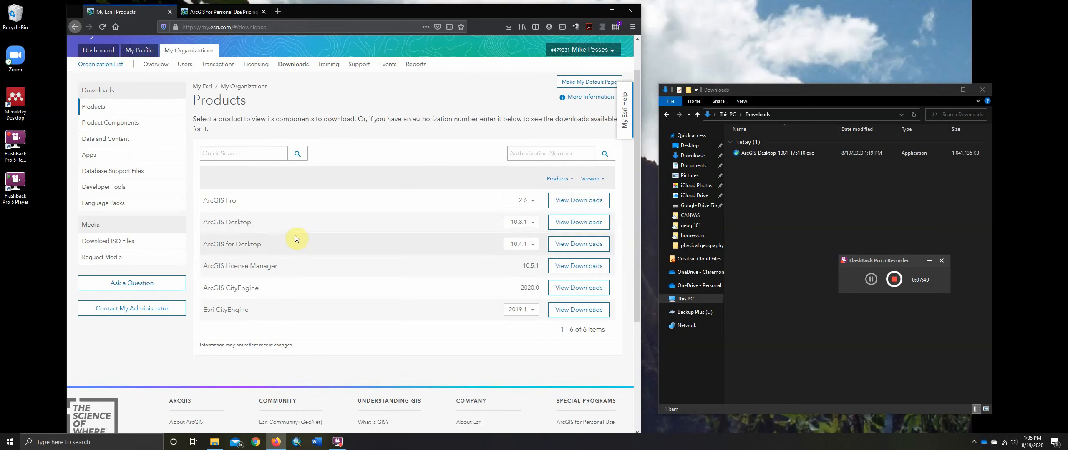
scroll(289, 232, "down", 2)
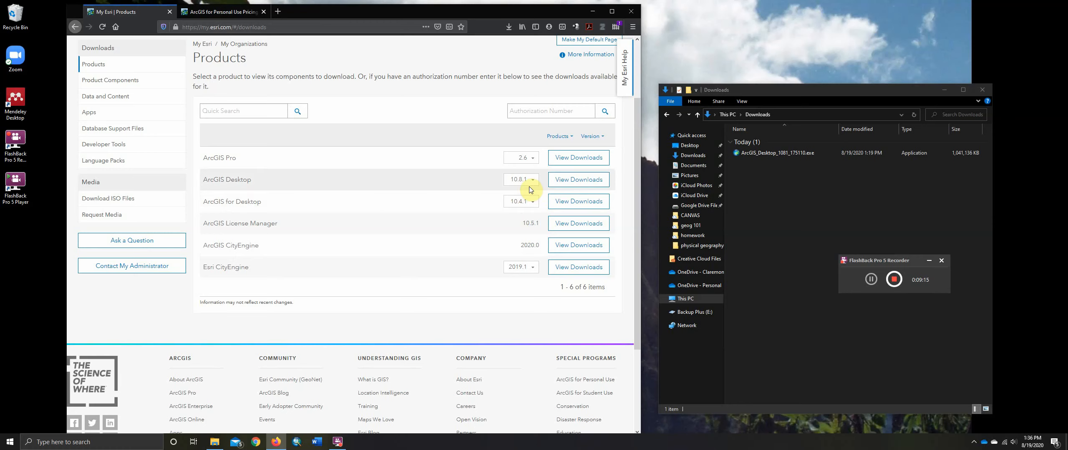
left_click(562, 184)
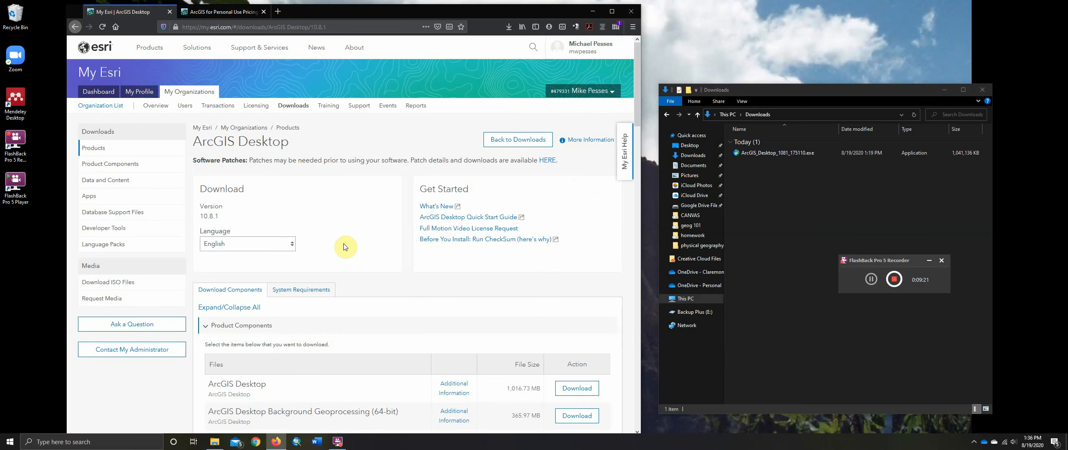
Examine the ArcGIS Desktop download list, including the product components, data and content, apps and database support files
scroll(355, 255, "down", 3)
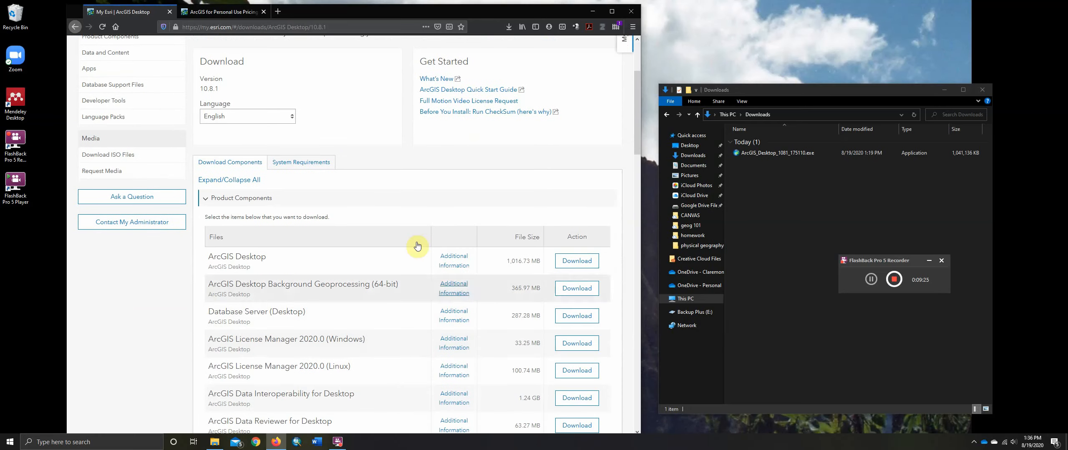
scroll(362, 359, "down", 2)
scroll(361, 359, "down", 2)
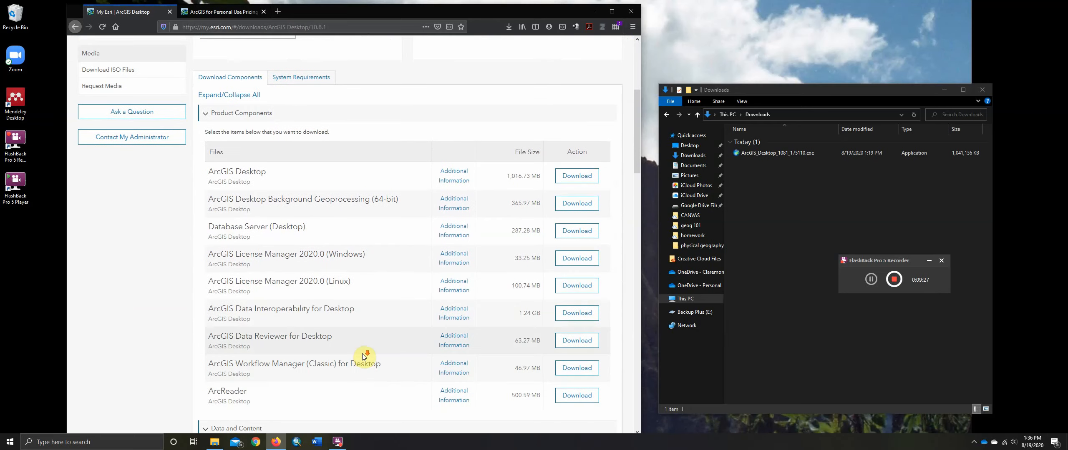
scroll(388, 321, "up", 3)
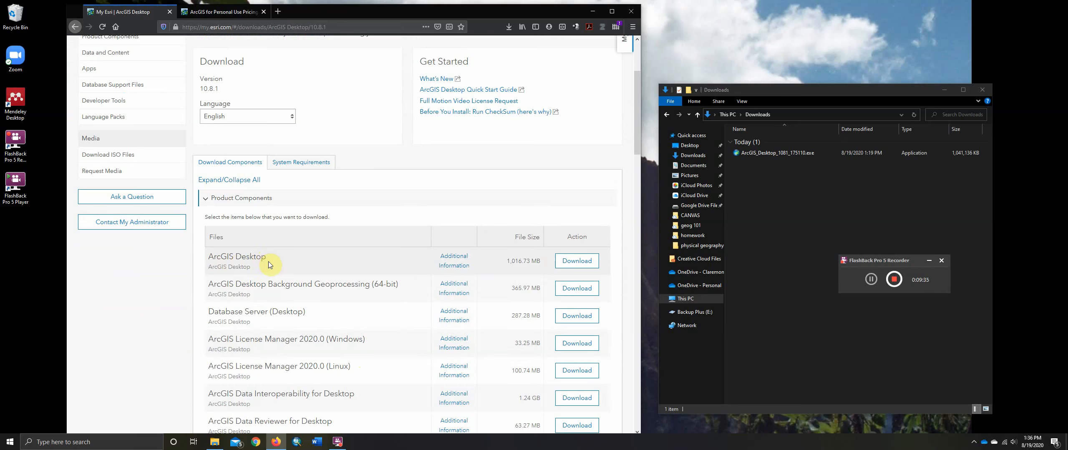
scroll(270, 257, "down", 3)
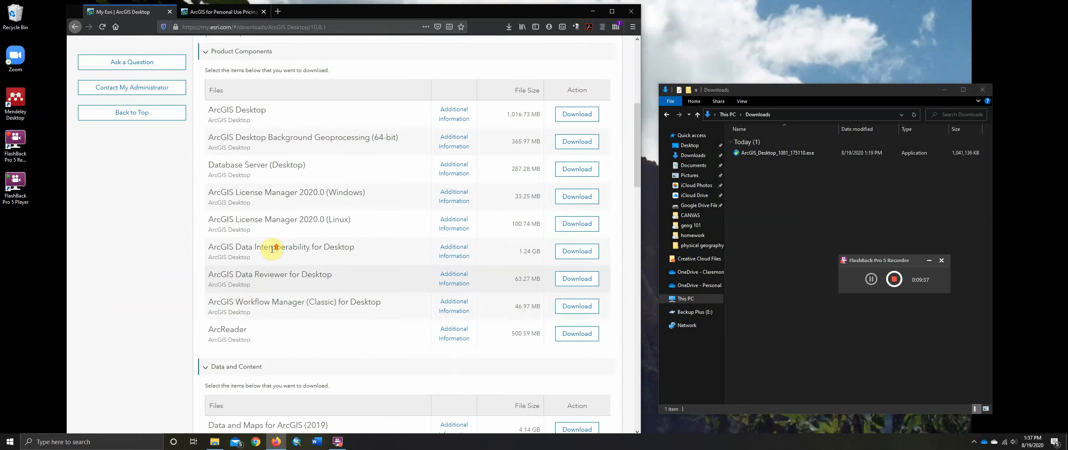
scroll(386, 269, "down", 3)
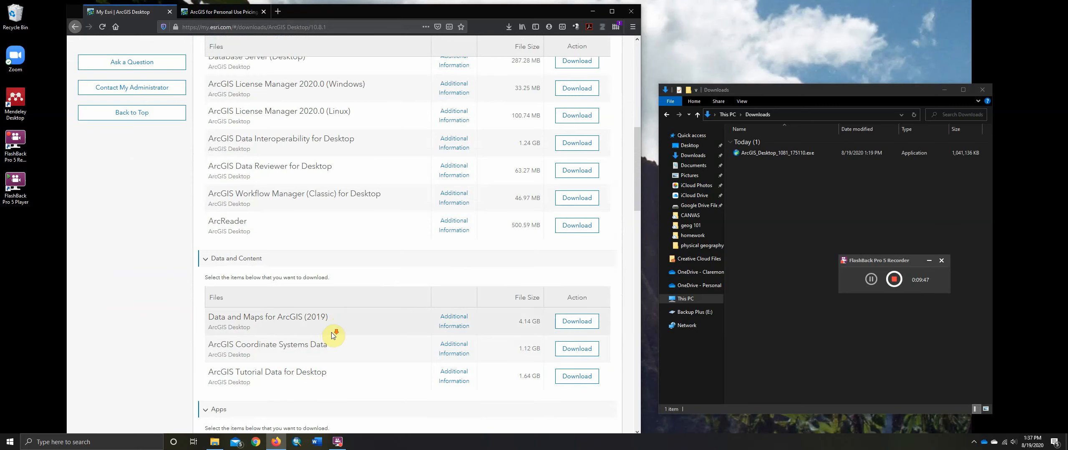
scroll(332, 335, "down", 1)
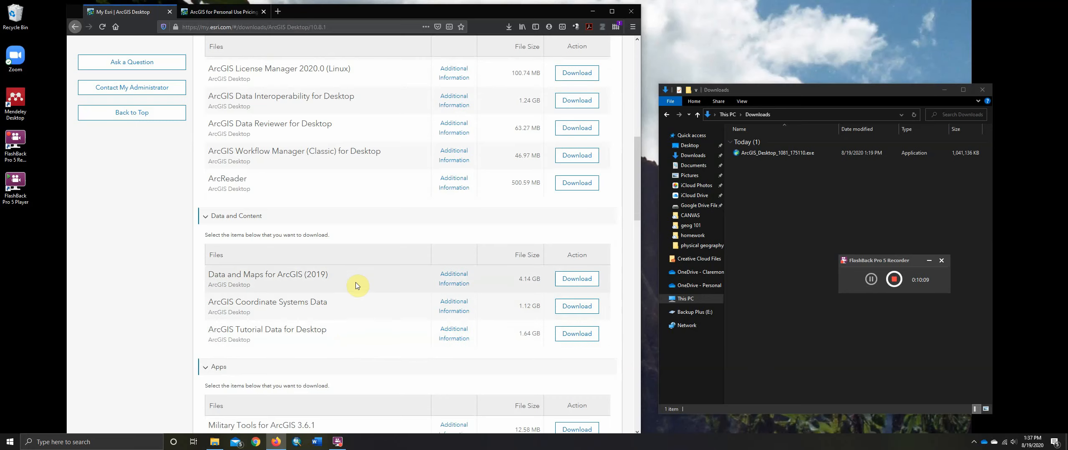
scroll(353, 280, "up", 3)
scroll(348, 276, "down", 5)
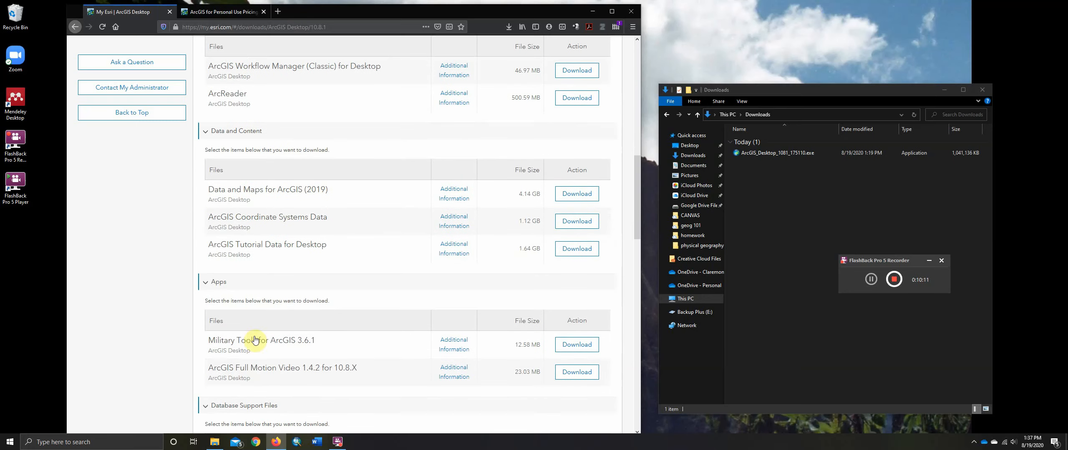
scroll(278, 374, "down", 3)
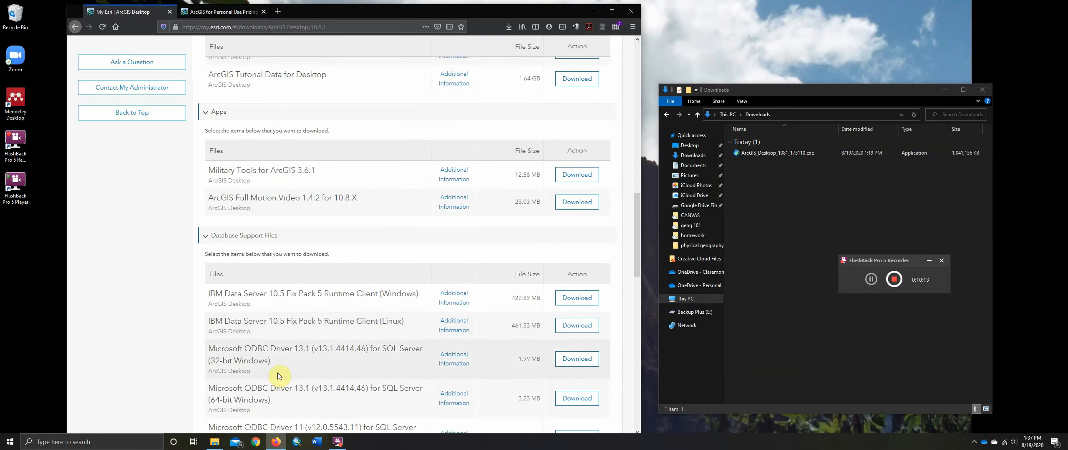
scroll(309, 298, "down", 10)
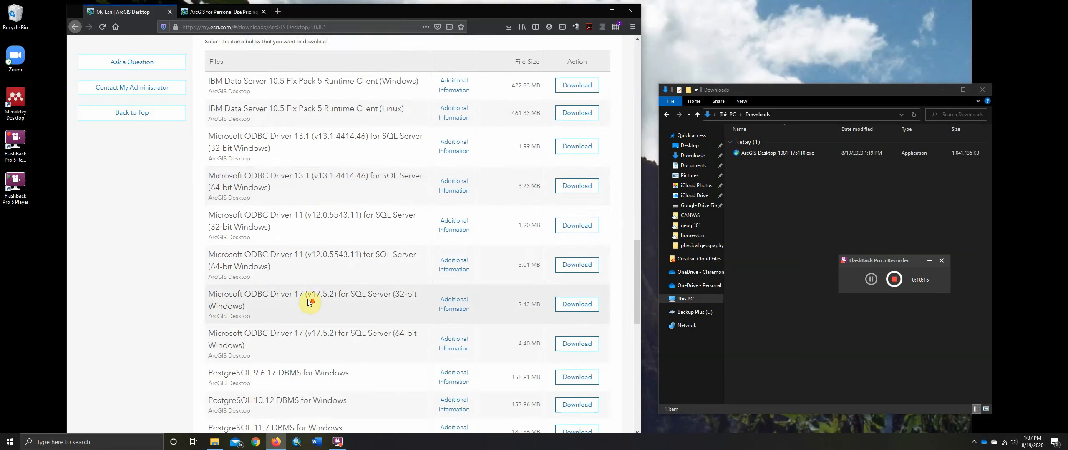
scroll(309, 304, "up", 20)
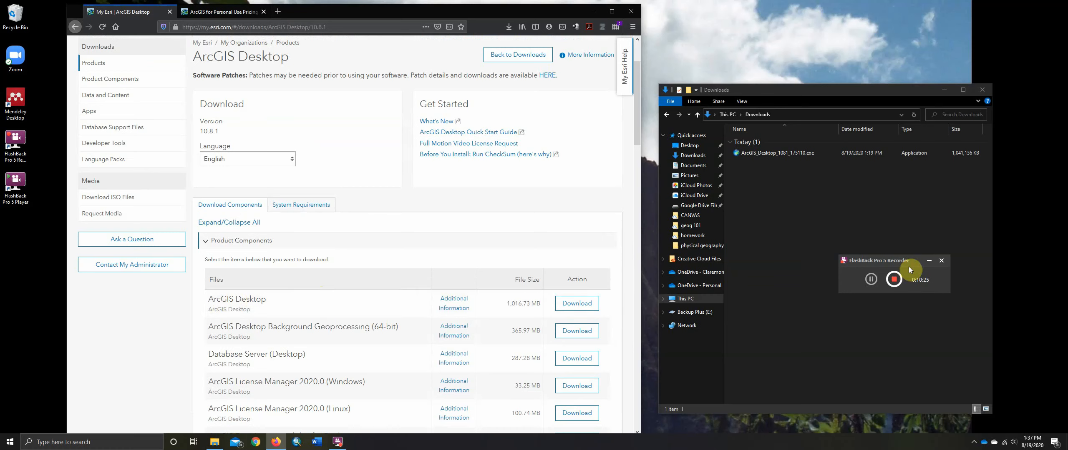
Run ArcGIS_Desktop_1081_175110.exe from Downloads, extract the files to the default destination folder and launch the setup program
left_click_drag(913, 261, 999, 383)
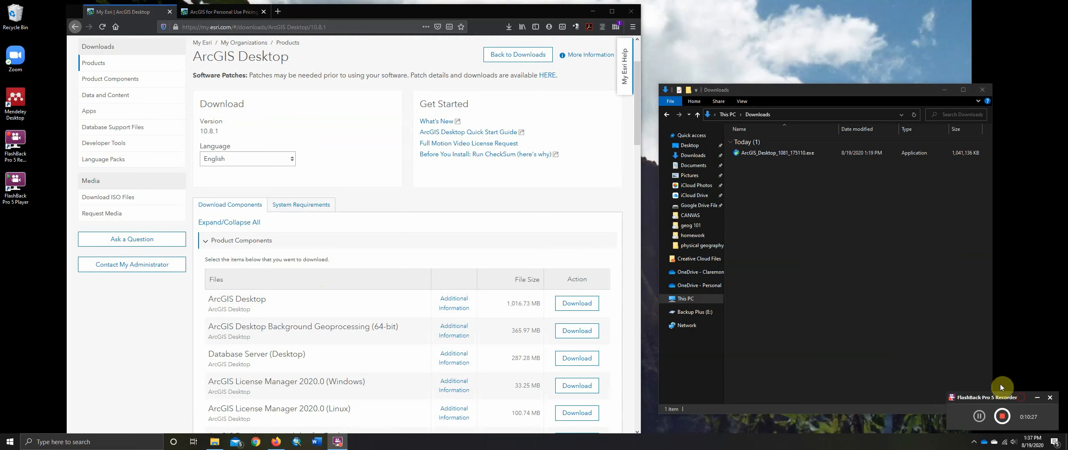
double_click(792, 153)
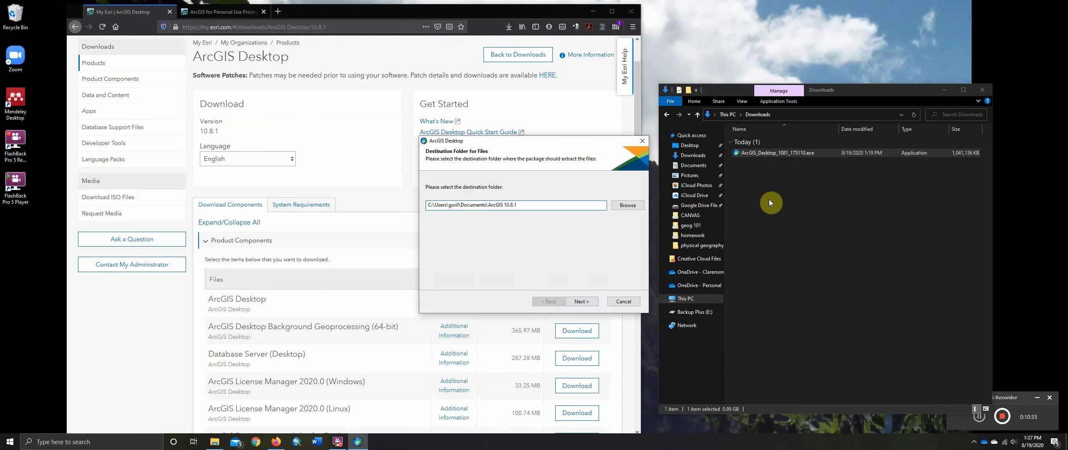
left_click(580, 301)
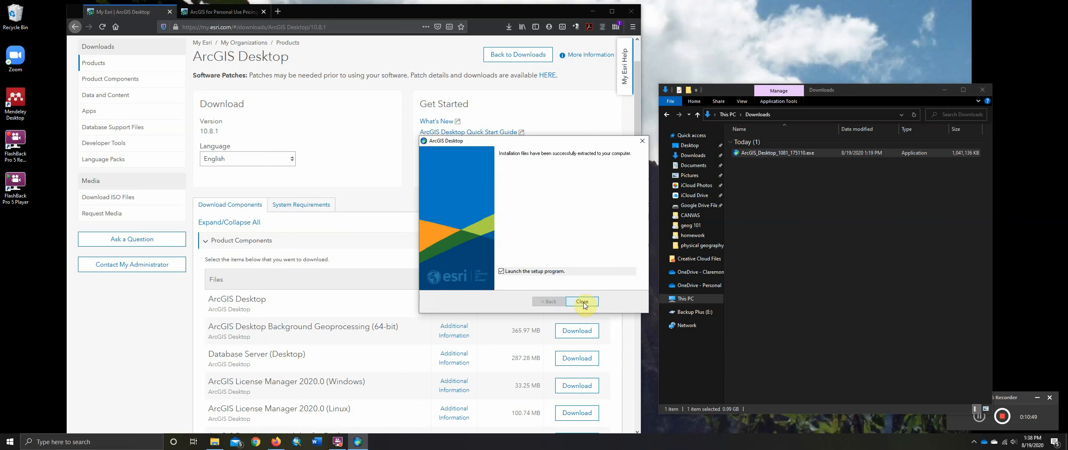
left_click(583, 303)
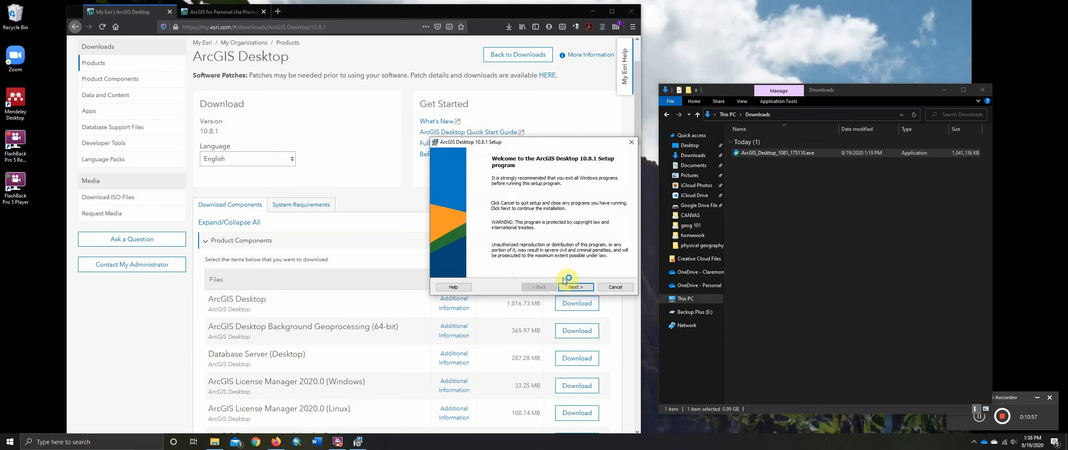
Proceed past the setup welcome page and accept the Esri master agreement
left_click(570, 289)
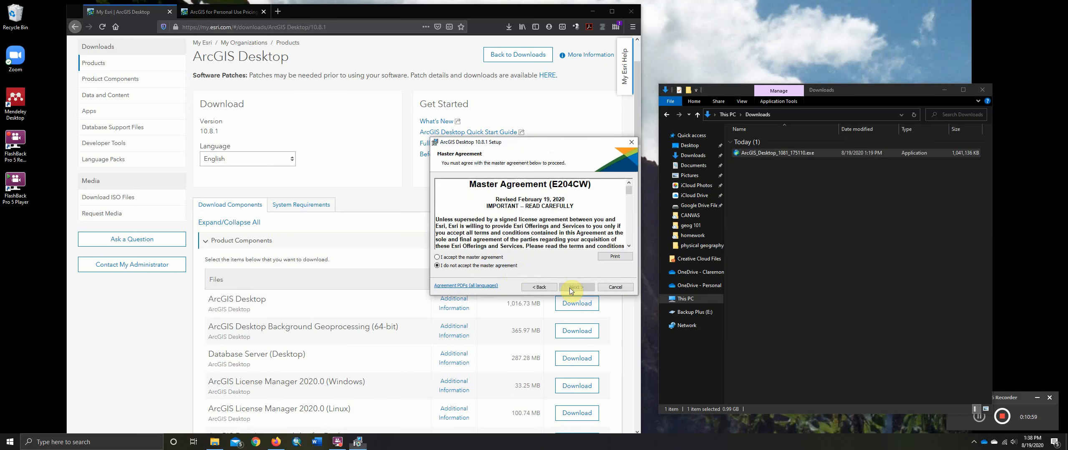
left_click(497, 258)
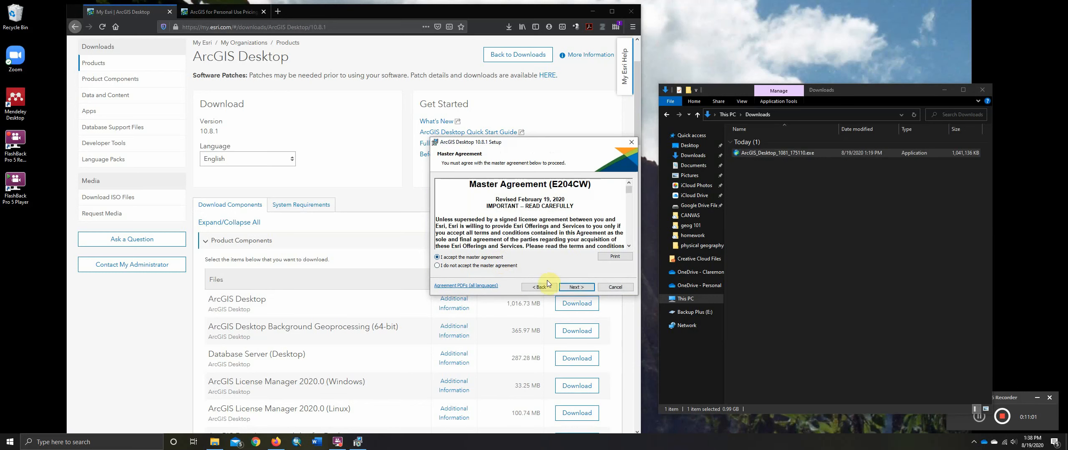
left_click(574, 289)
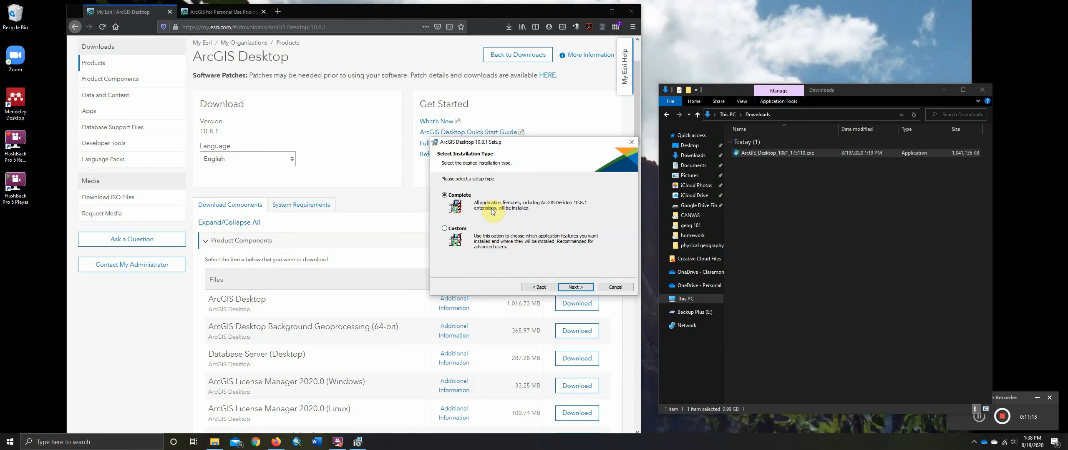
Start the Complete installation of ArcGIS Desktop 10.8.1, keeping the default application folder and C:\Python27\ for Python
left_click(573, 289)
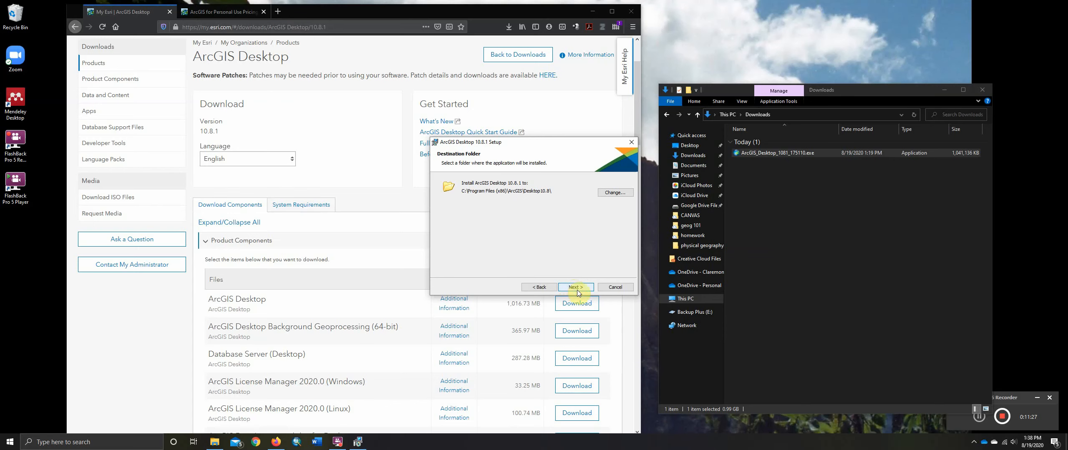
left_click(576, 288)
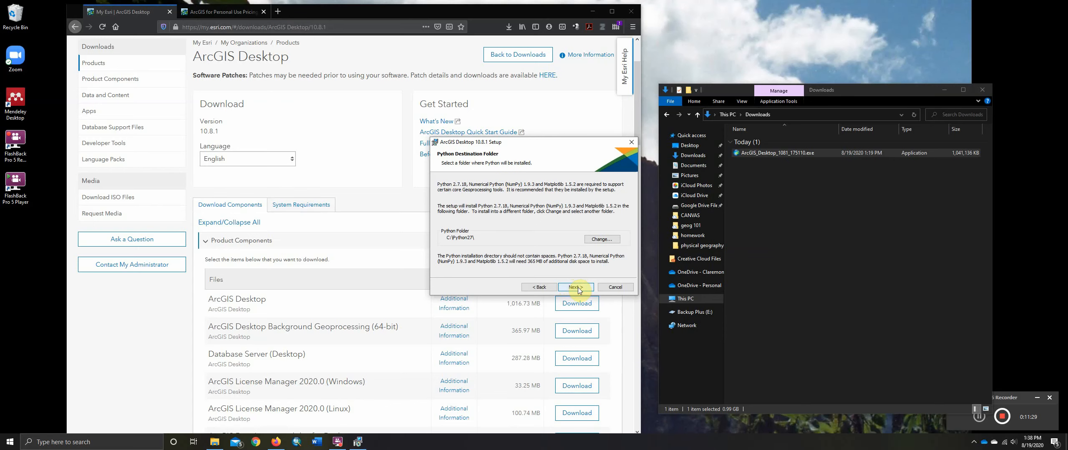
left_click(578, 289)
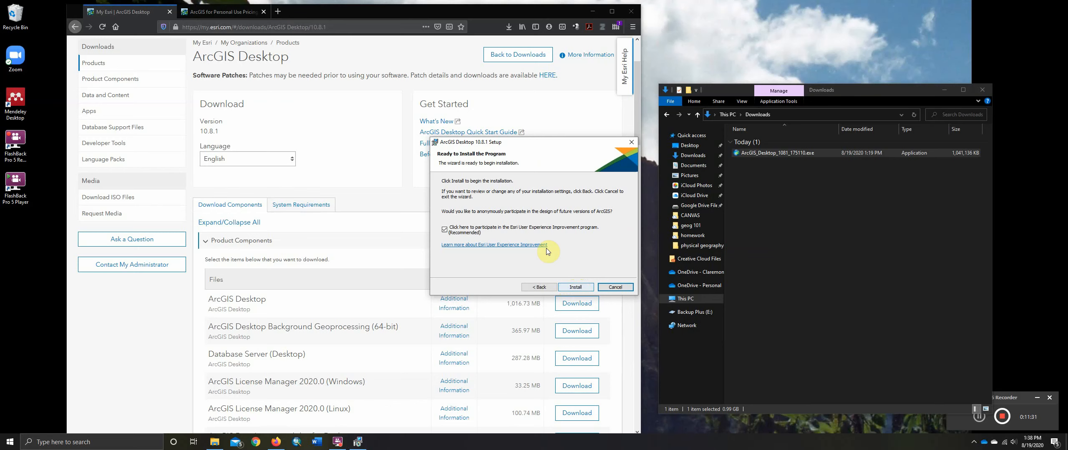
left_click(572, 288)
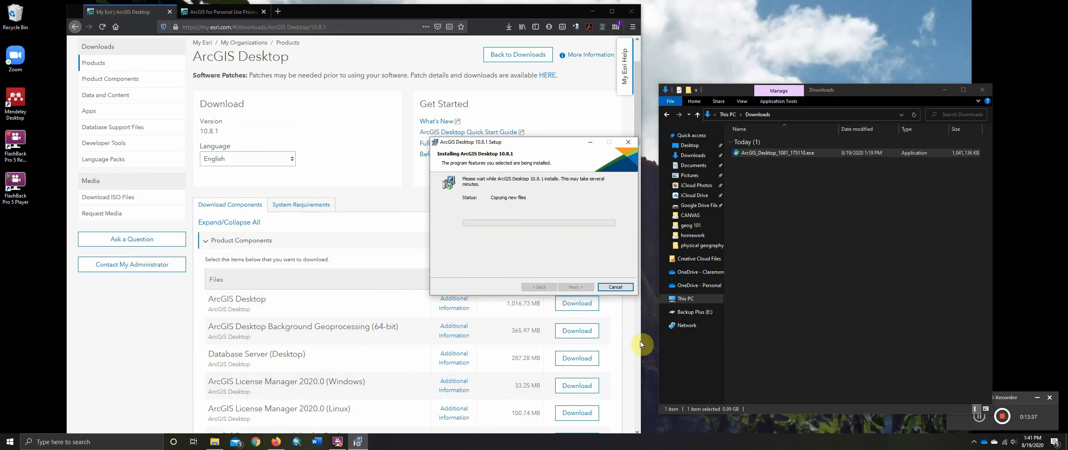
left_click(1020, 397)
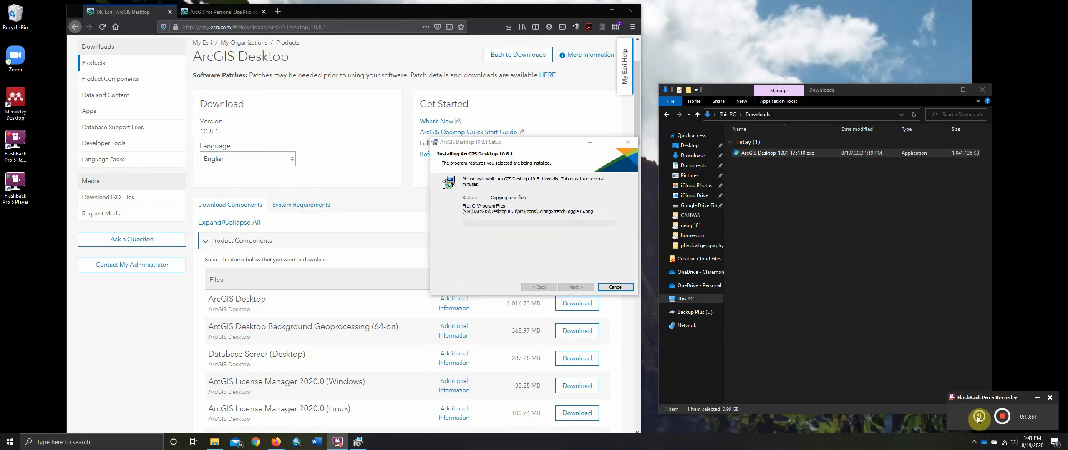
left_click(978, 416)
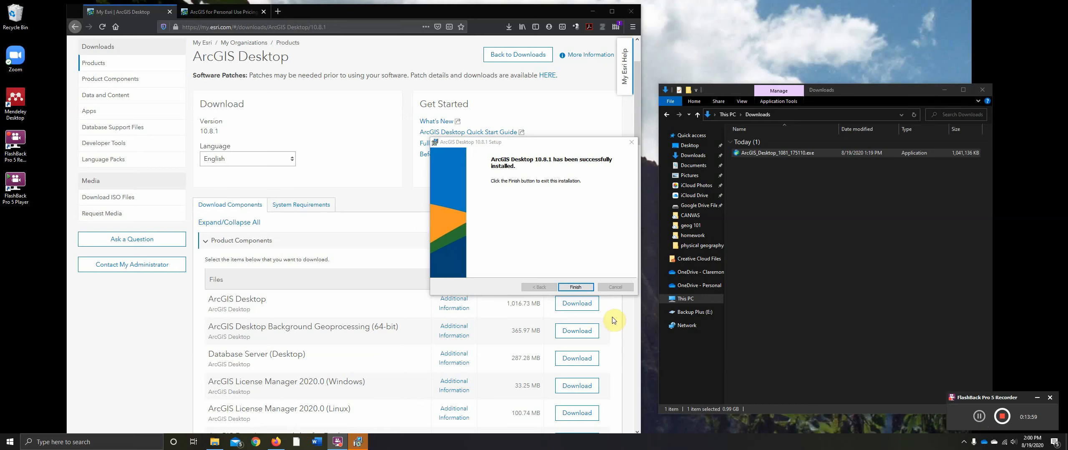
Exit the installer and start authorizing the newly installed software as Advanced (ArcInfo) Single Use
left_click(577, 287)
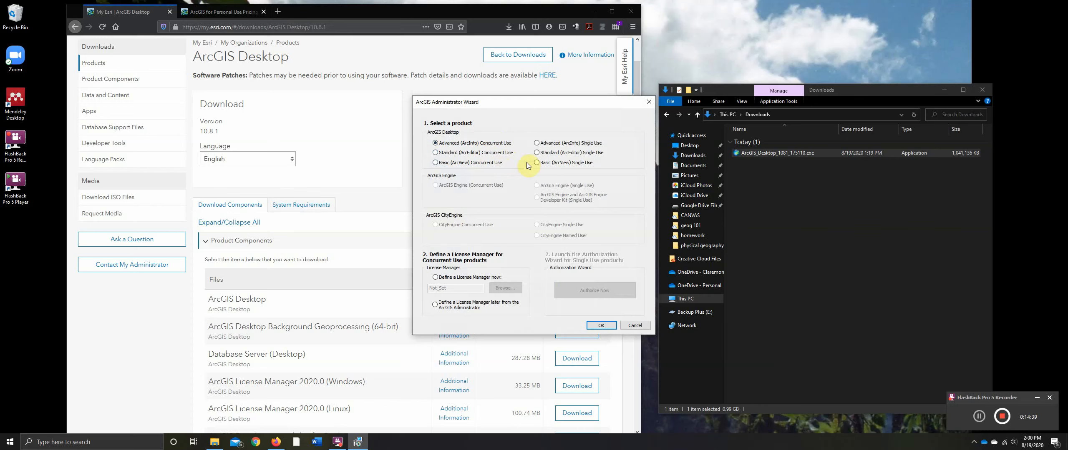
left_click(536, 142)
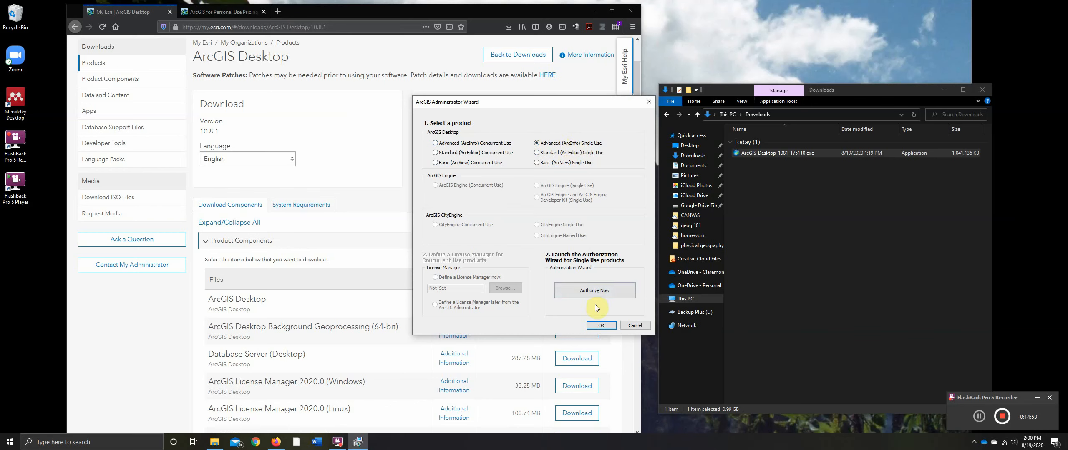
left_click(606, 292)
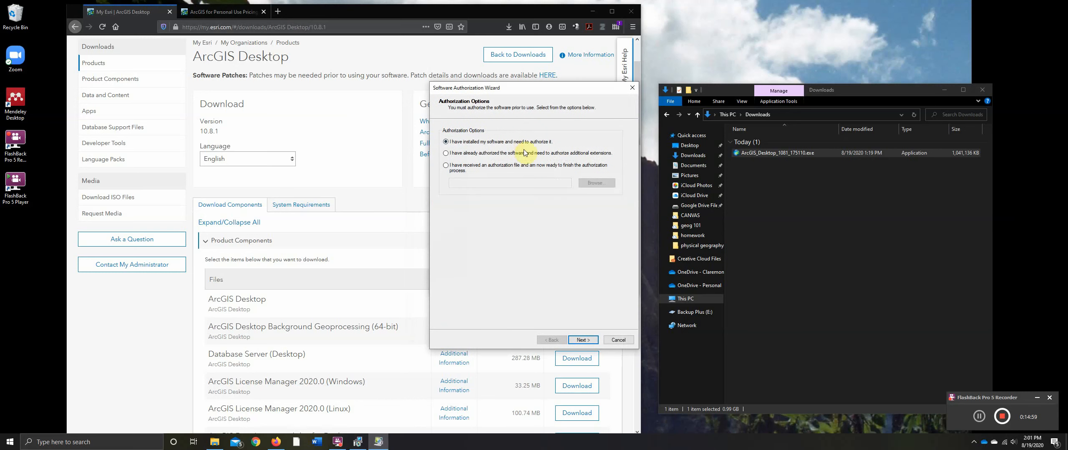
left_click(582, 340)
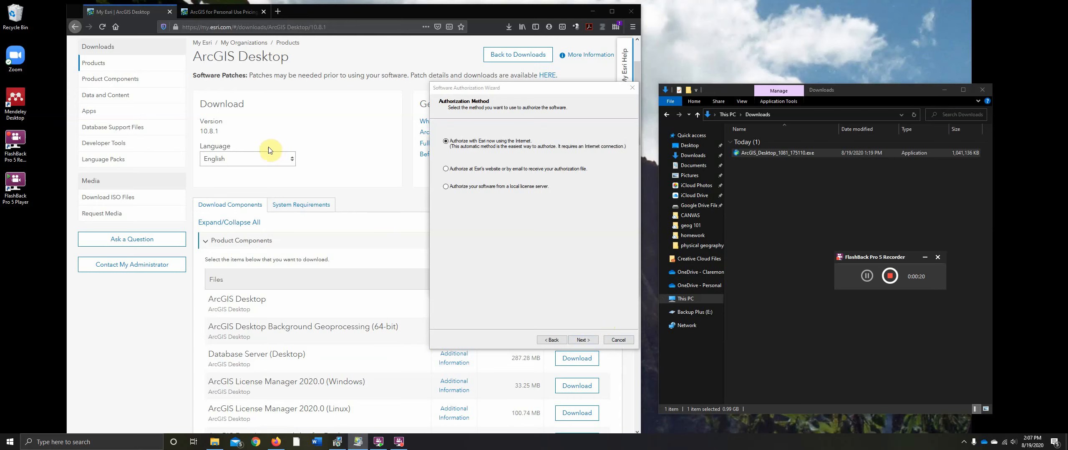
Switch to the browser and return to the Product Information for Your Order page in My Esri
left_click(344, 195)
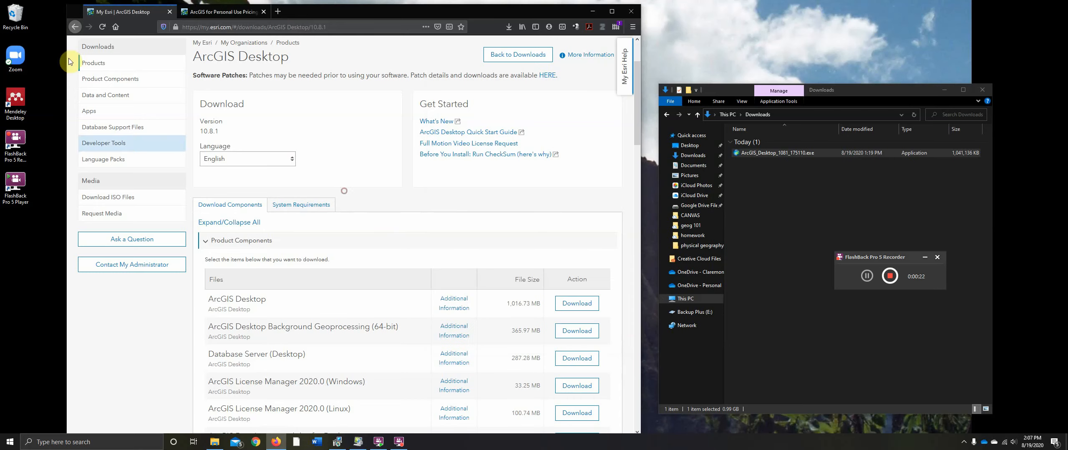
left_click(75, 27)
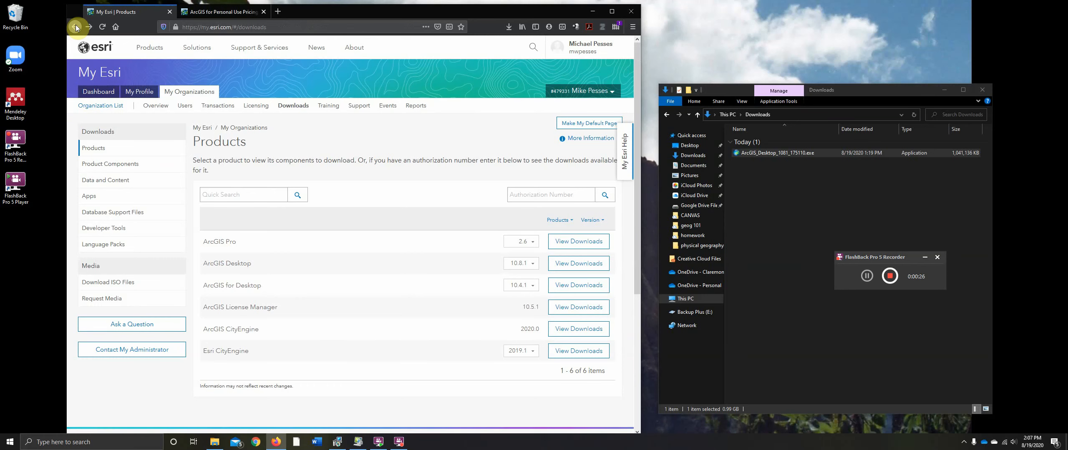
left_click(75, 27)
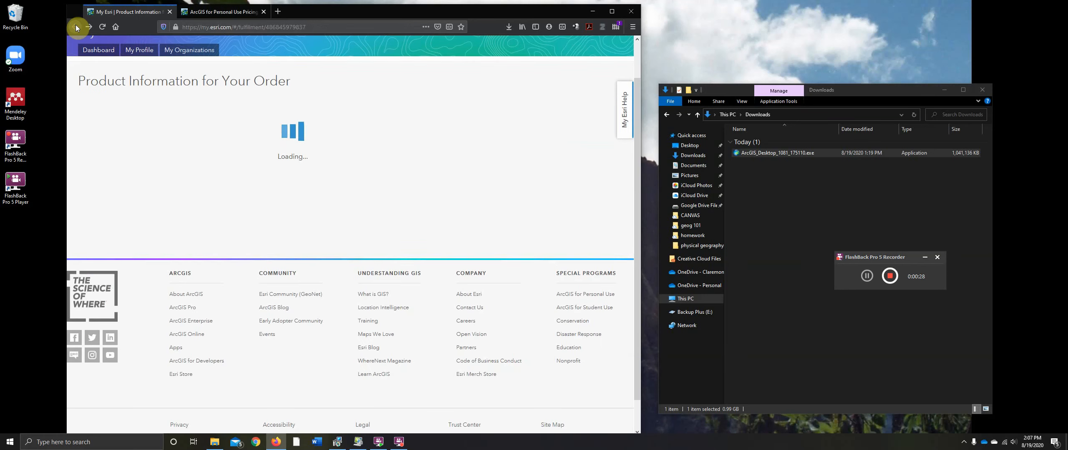